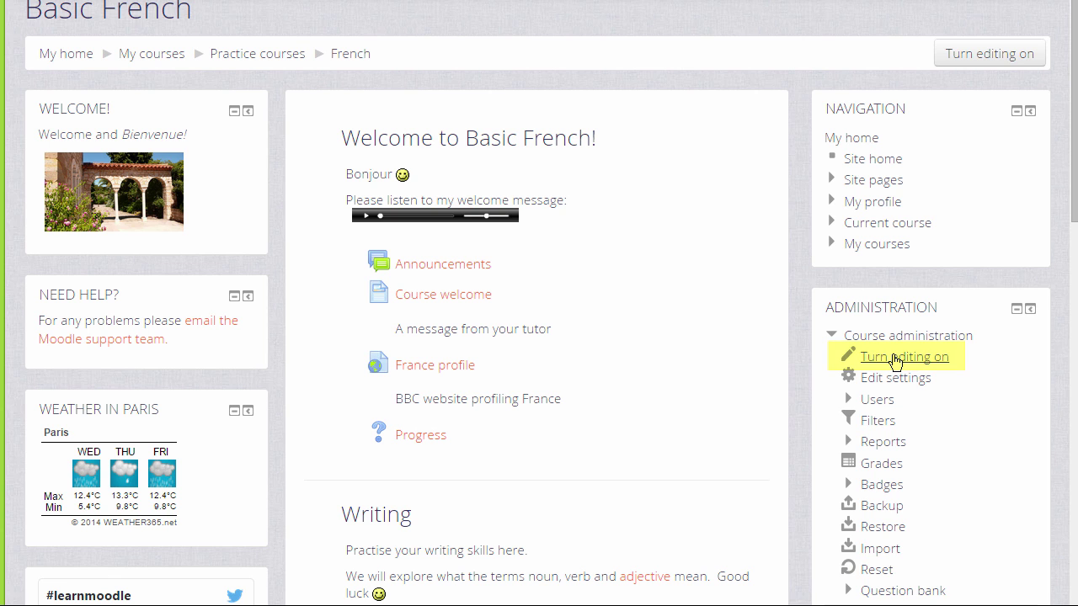
Turn editing on for the Basic French course from Course administration
click(895, 357)
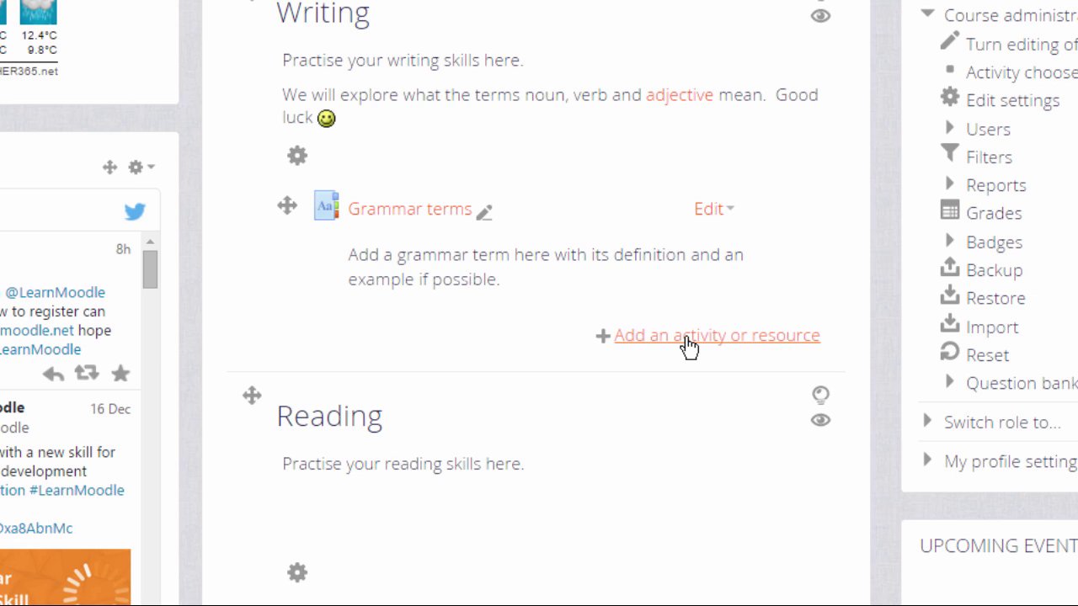
Add a Wiki activity to the Writing section
click(686, 346)
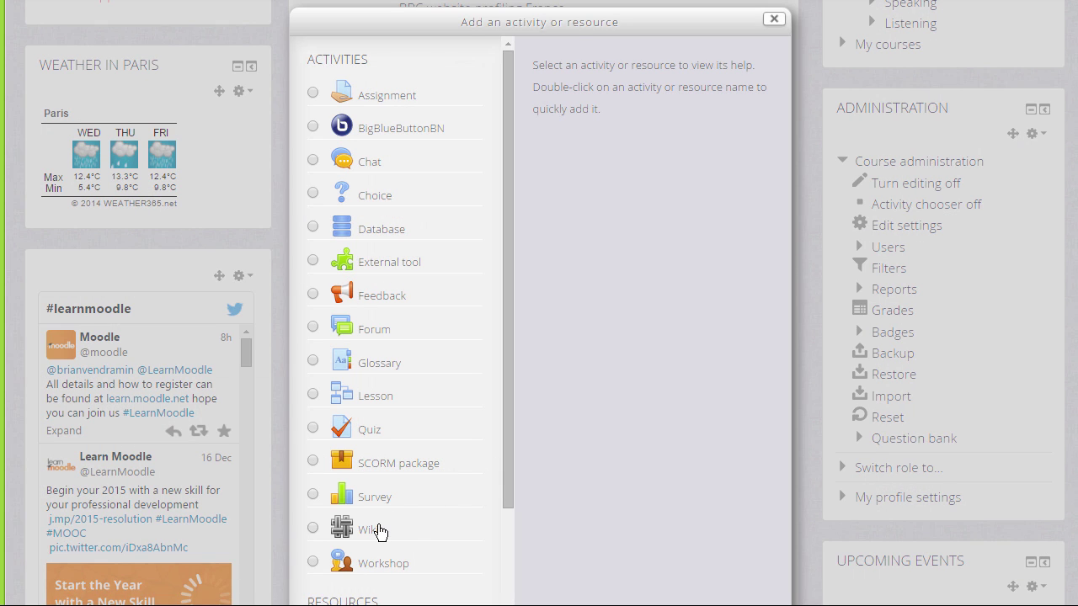
click(312, 529)
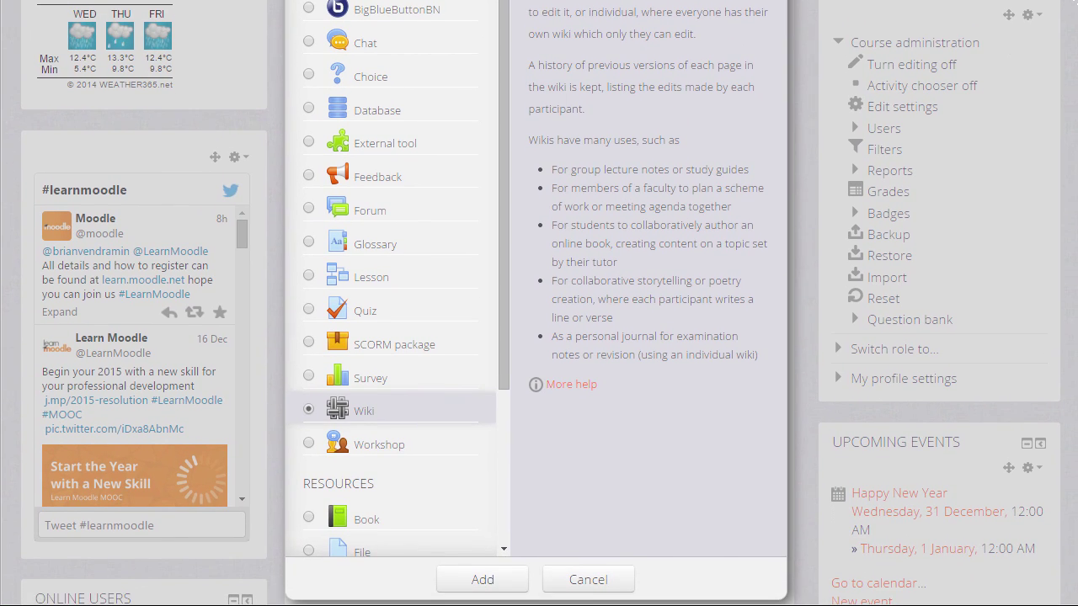
click(495, 588)
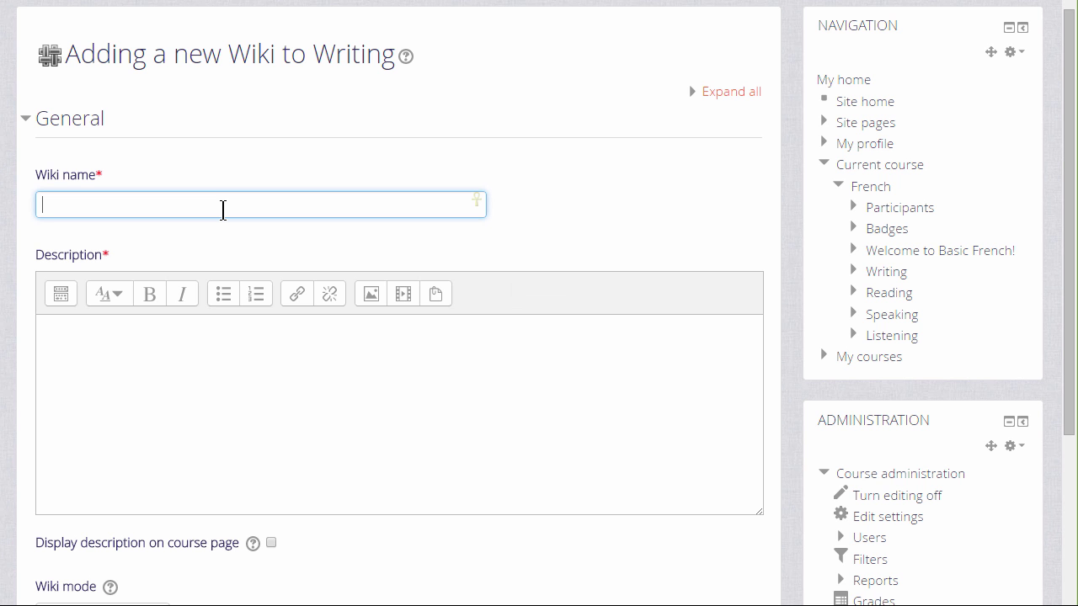
Enter wiki name 'Useful language websites' with description 'Add your useful sites for learning languages here.'
text(Useful language website)
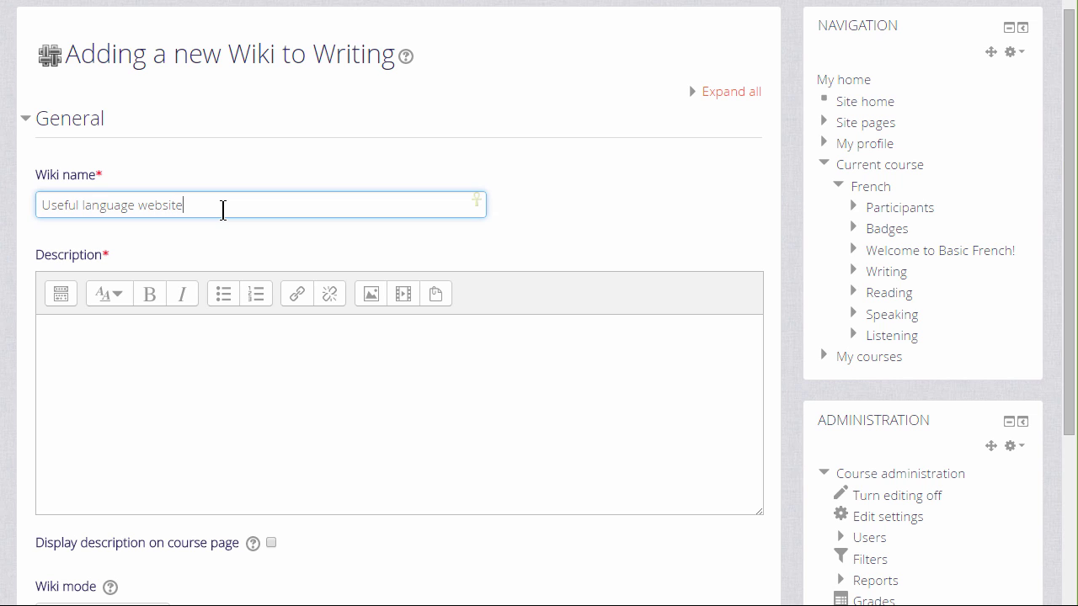
text(s)
click(286, 338)
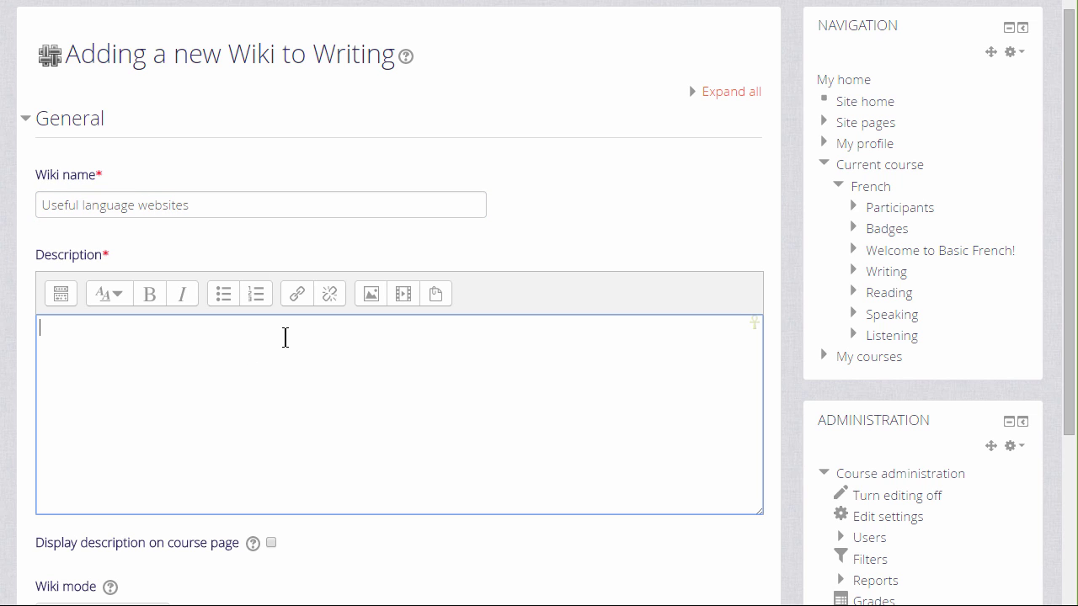
text(Add your useful sites for lear)
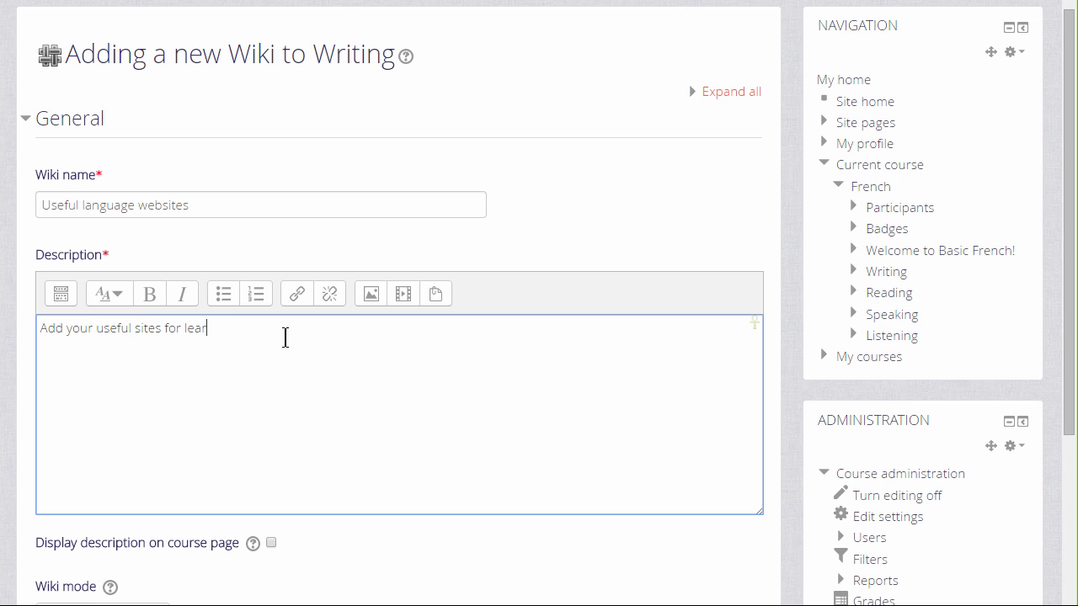
text(ning languages he)
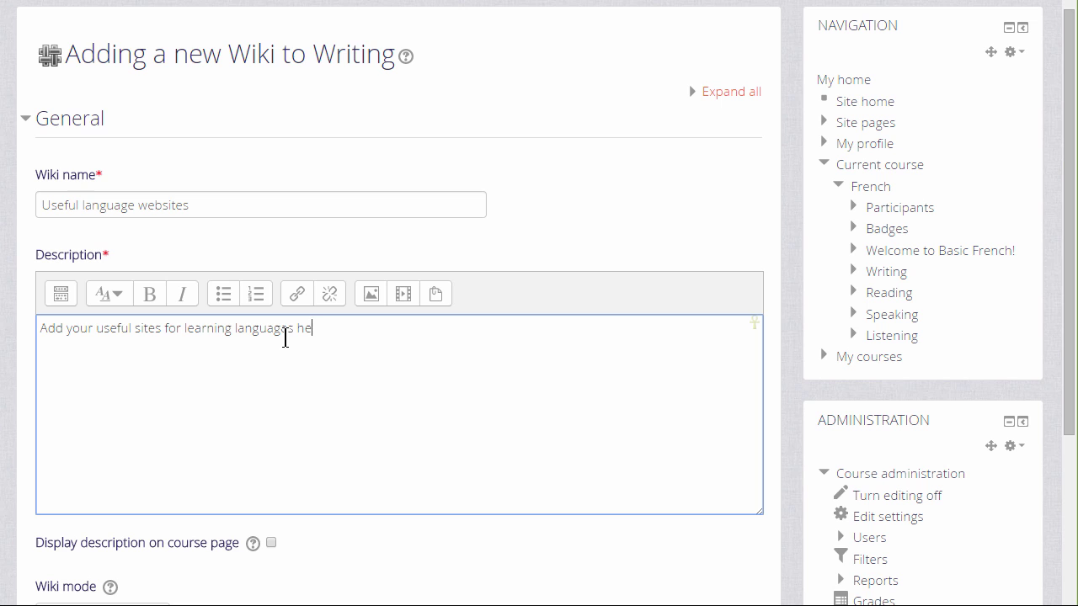
text(re.)
Set Collaborative wiki mode, first page 'Useful Language sites', and save and display
drag(1067, 426, 842, 603)
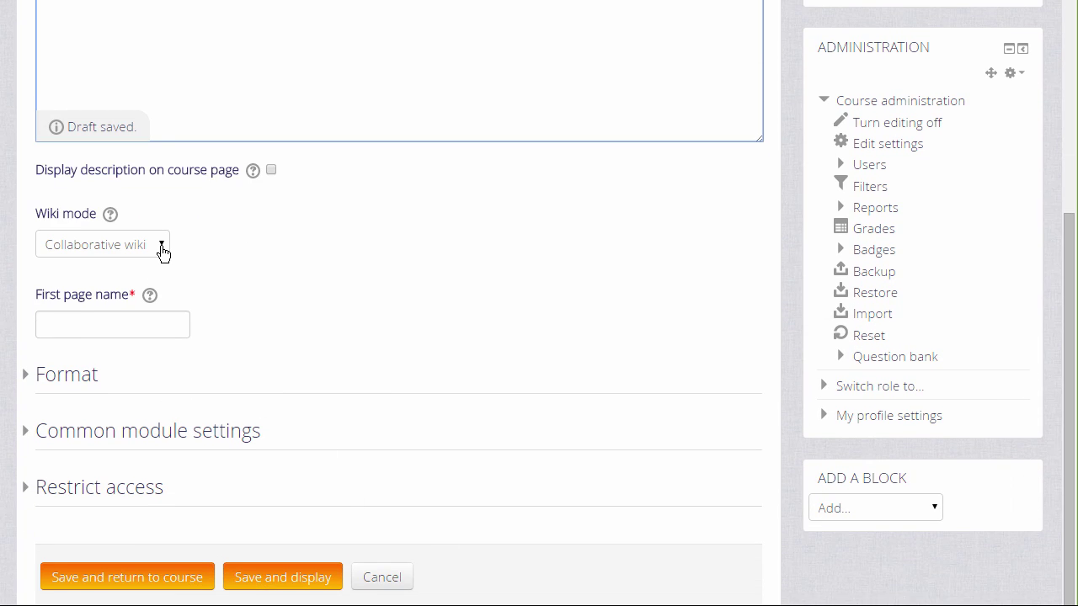
click(163, 254)
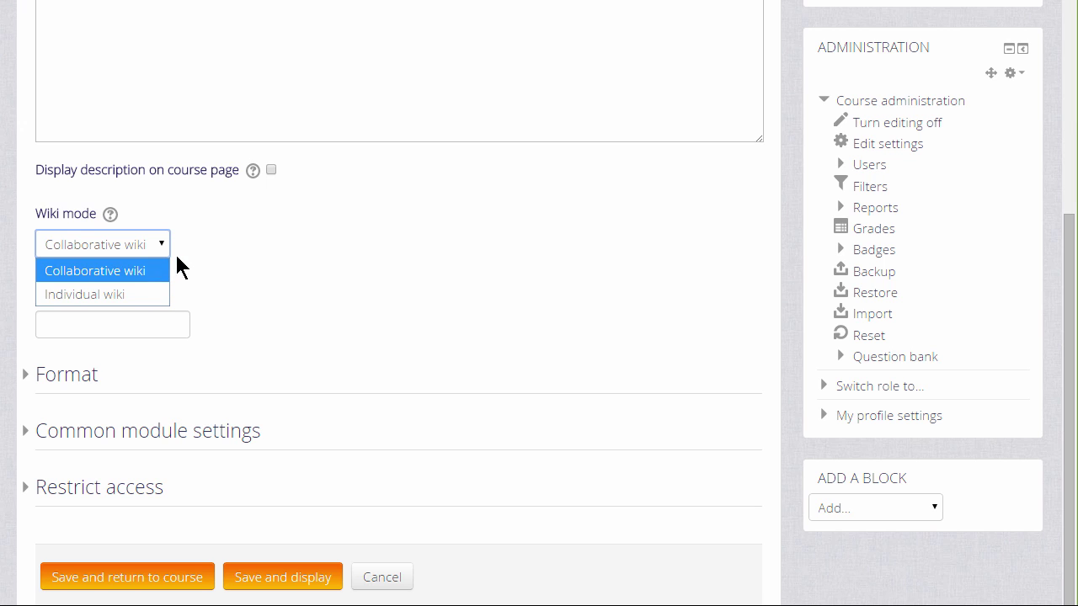
click(193, 237)
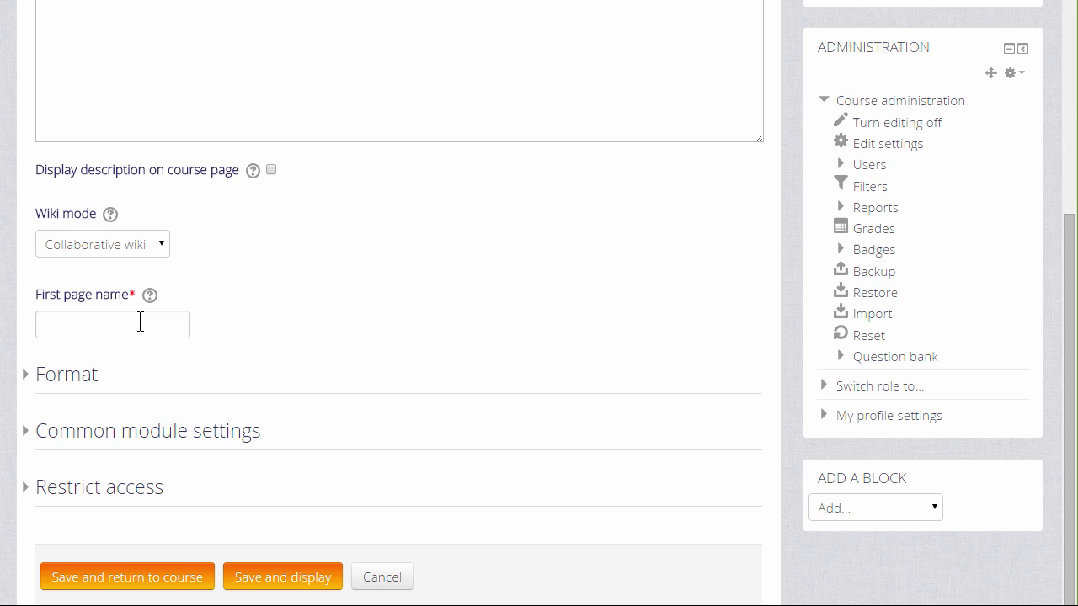
click(140, 321)
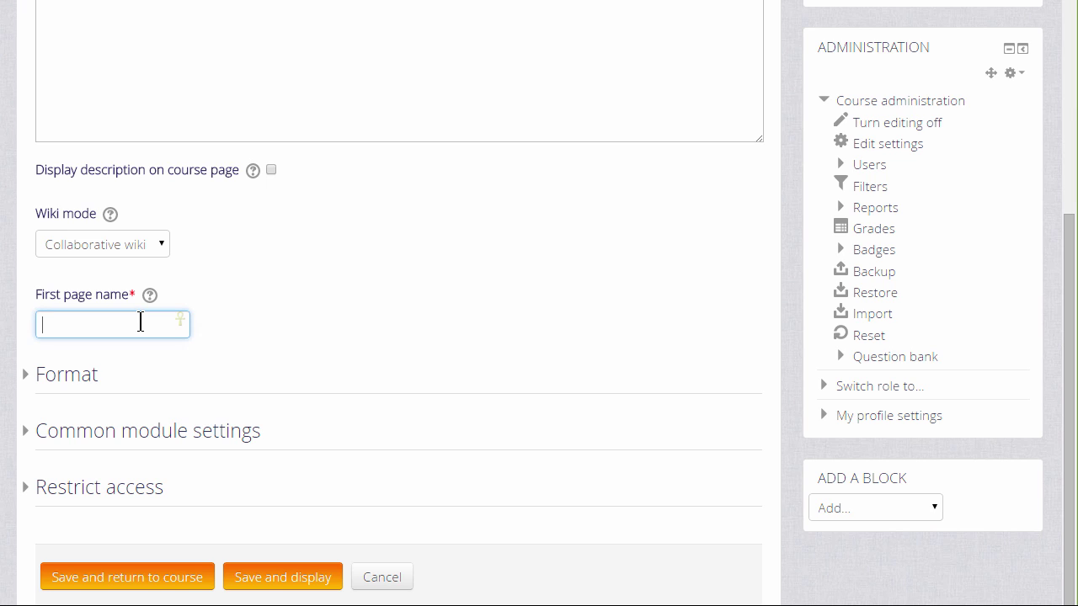
text(Useful Language sites)
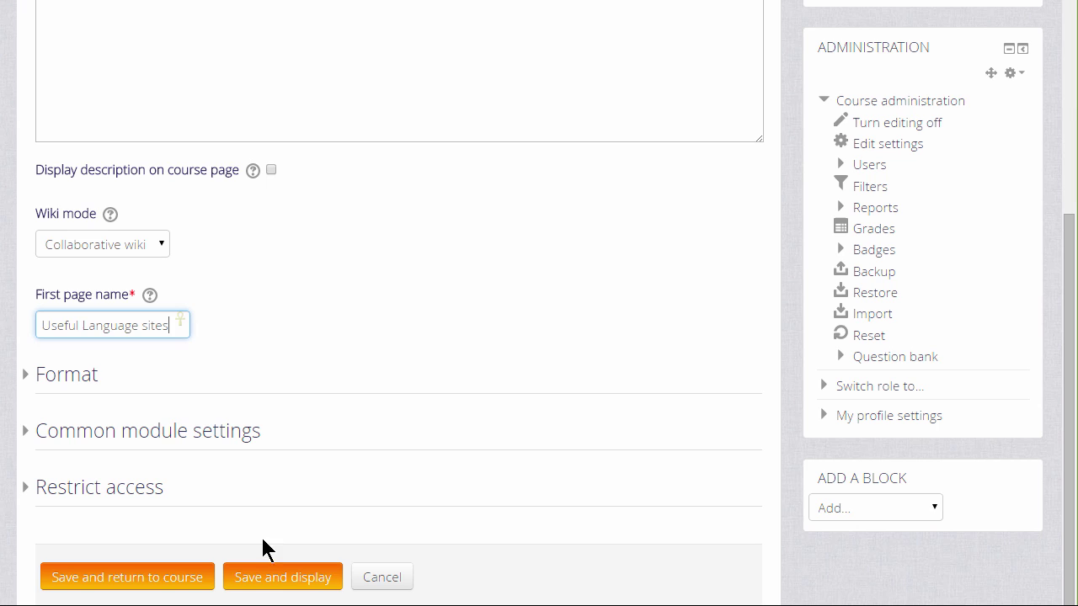
click(278, 577)
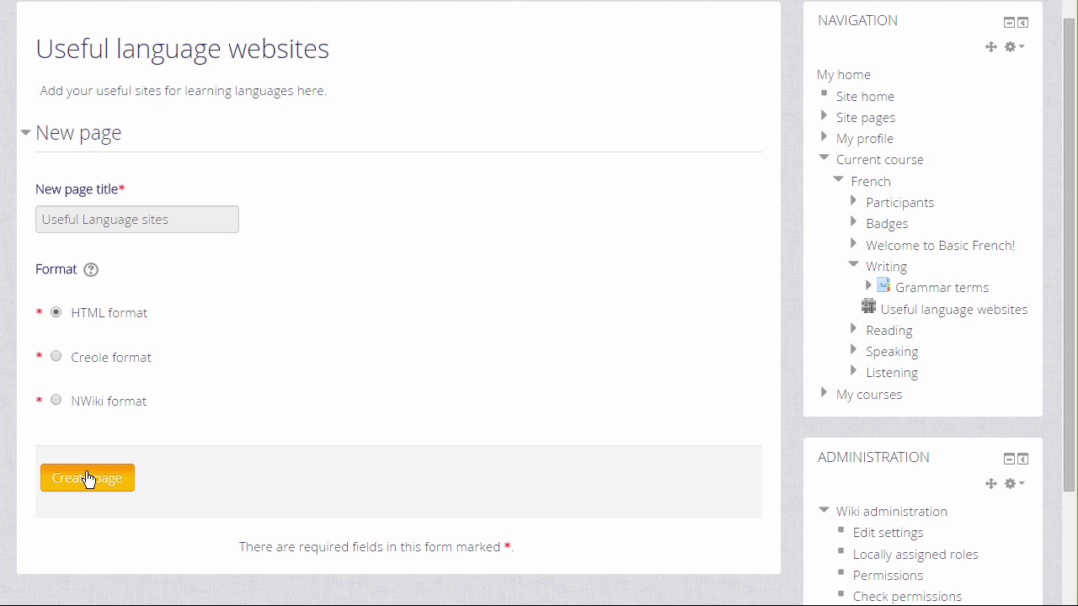
Create the first page with [[Reading]] and [[Listening]] links on separate lines and save
click(87, 479)
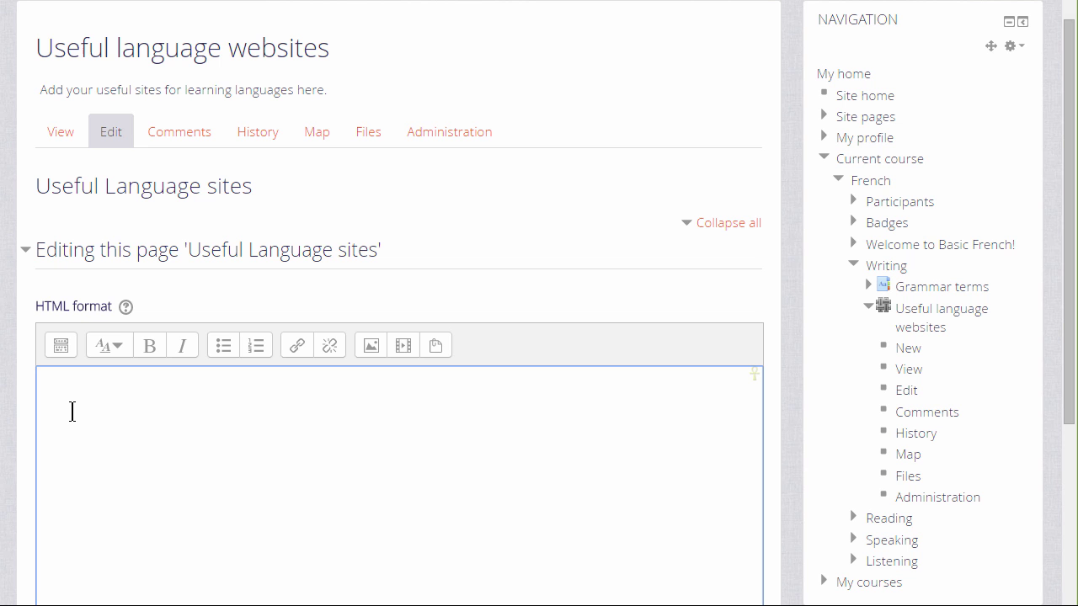
text([[Reading)
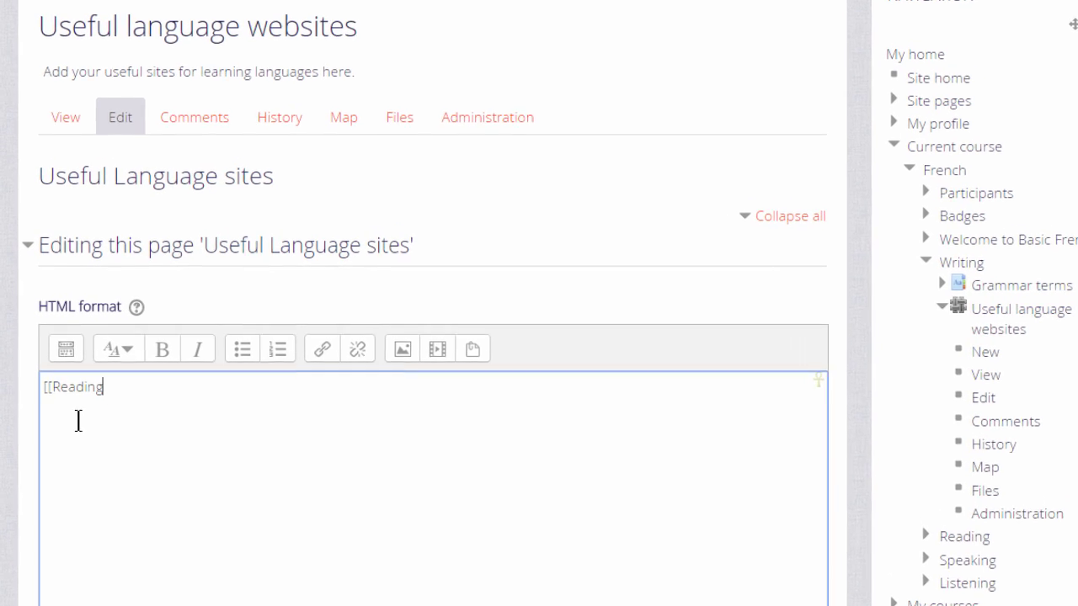
text(]])
key(Return)
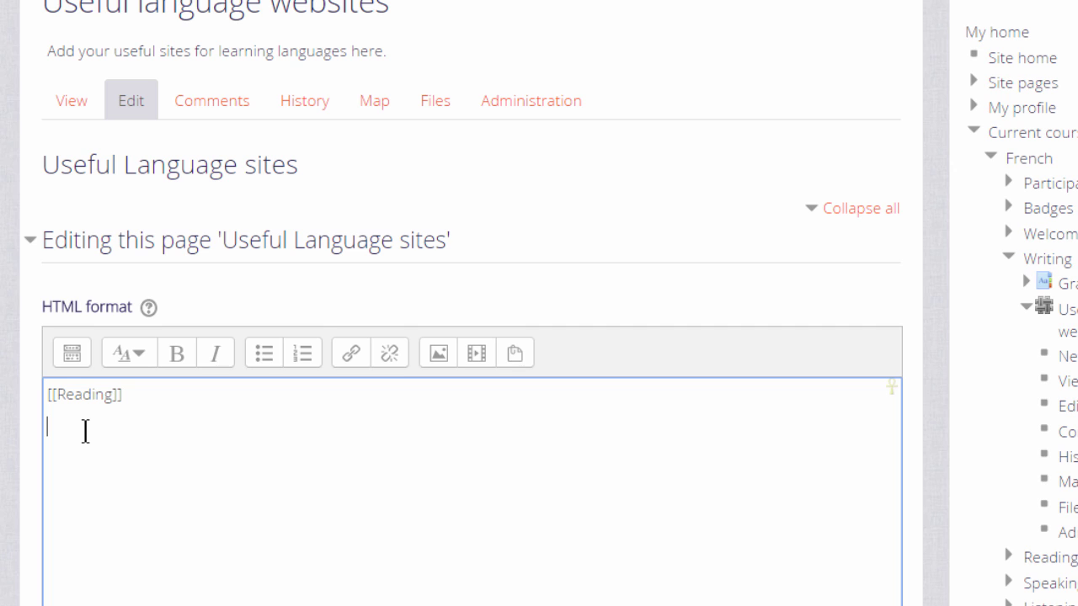
text([[Listening]])
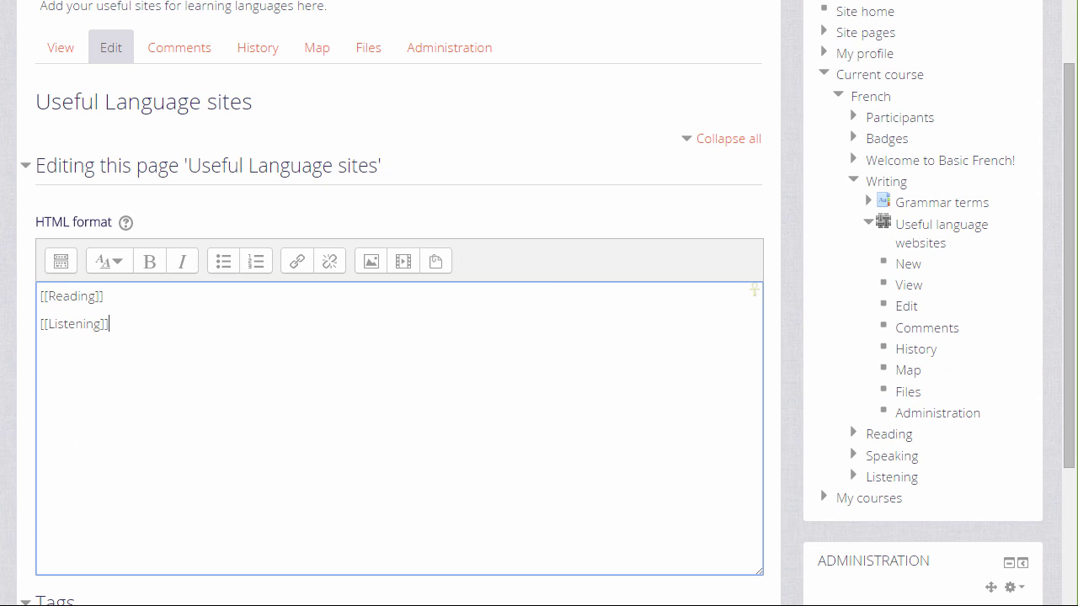
scroll(539, 336, down, 4)
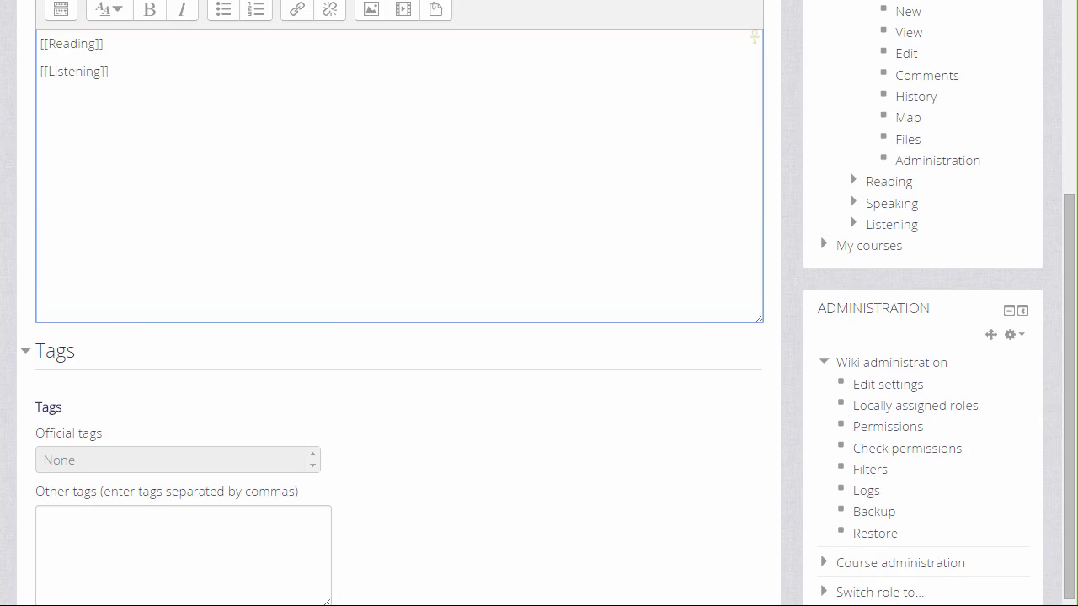
click(66, 591)
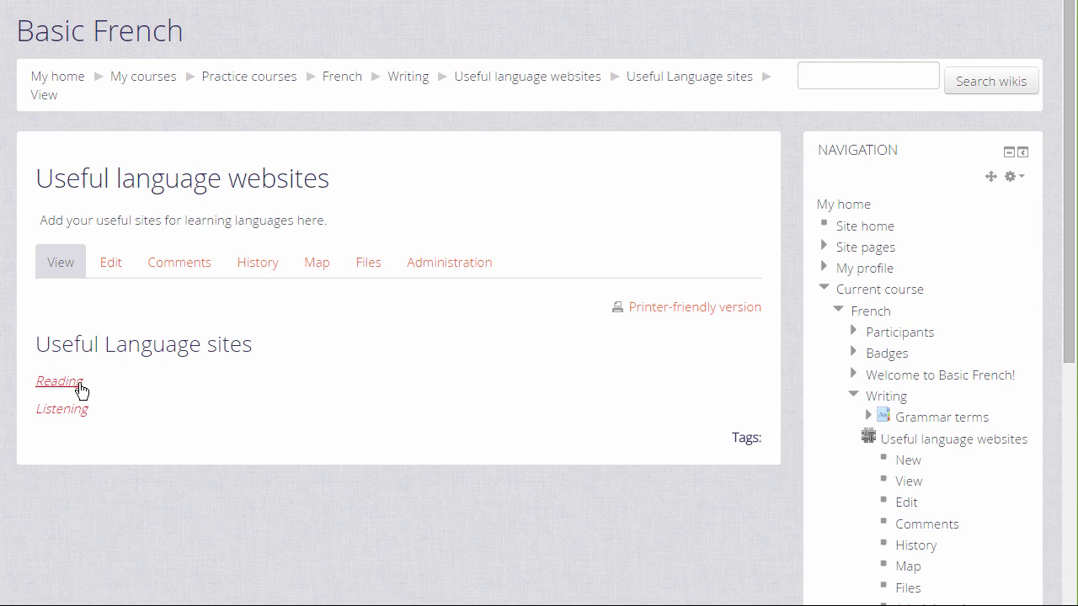
Create the Reading page with text 'Add your links to useful sites for reading here:' and save
click(59, 382)
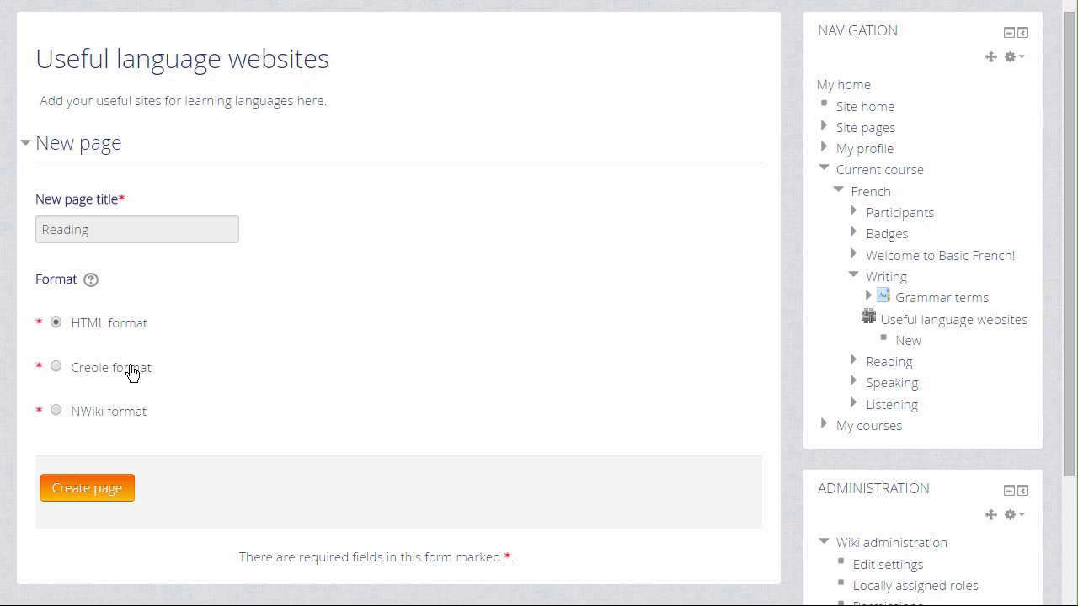
click(90, 497)
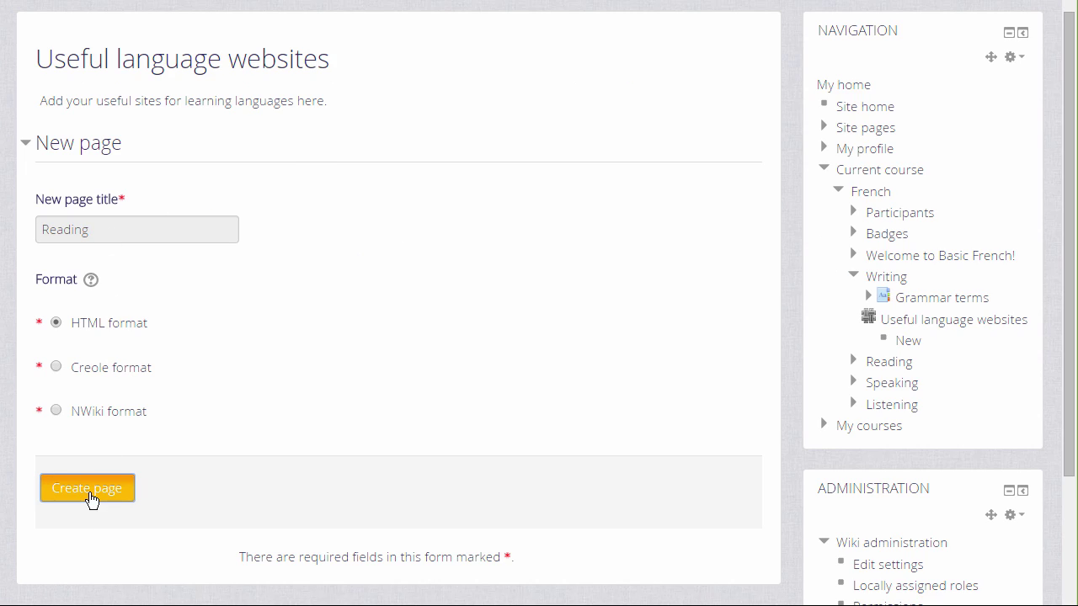
click(120, 551)
text(Add your links to useful sites for reading h)
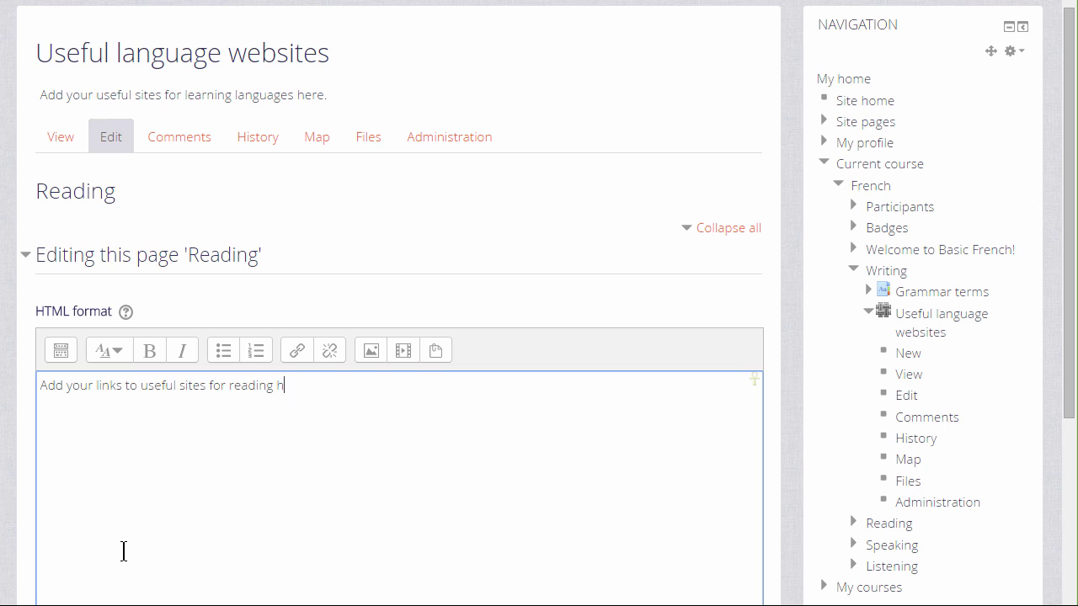
text(ere:)
scroll(173, 591, down, 5)
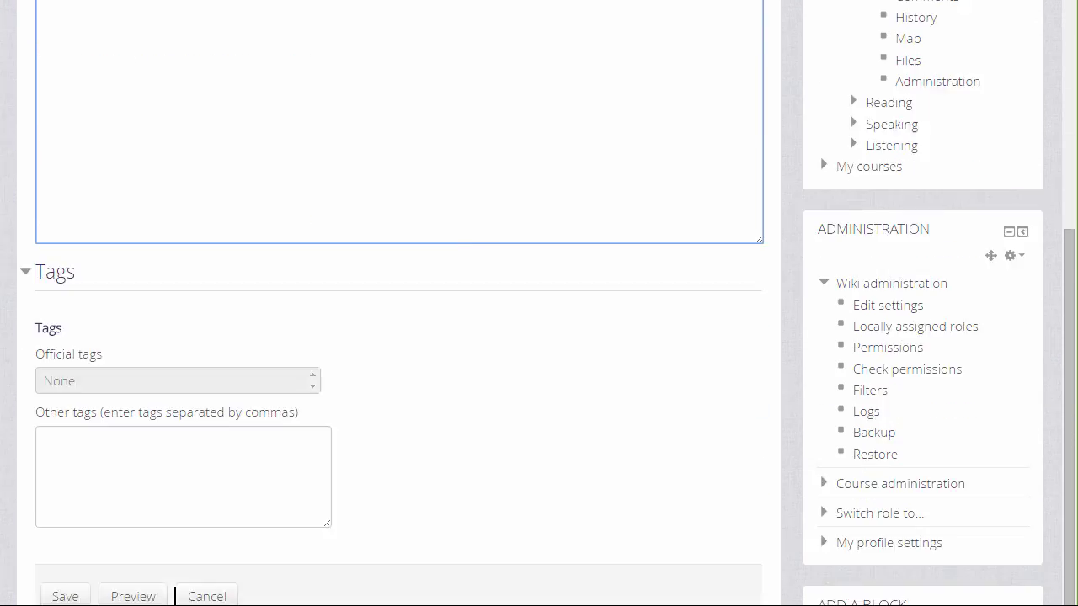
scroll(174, 596, down, 1)
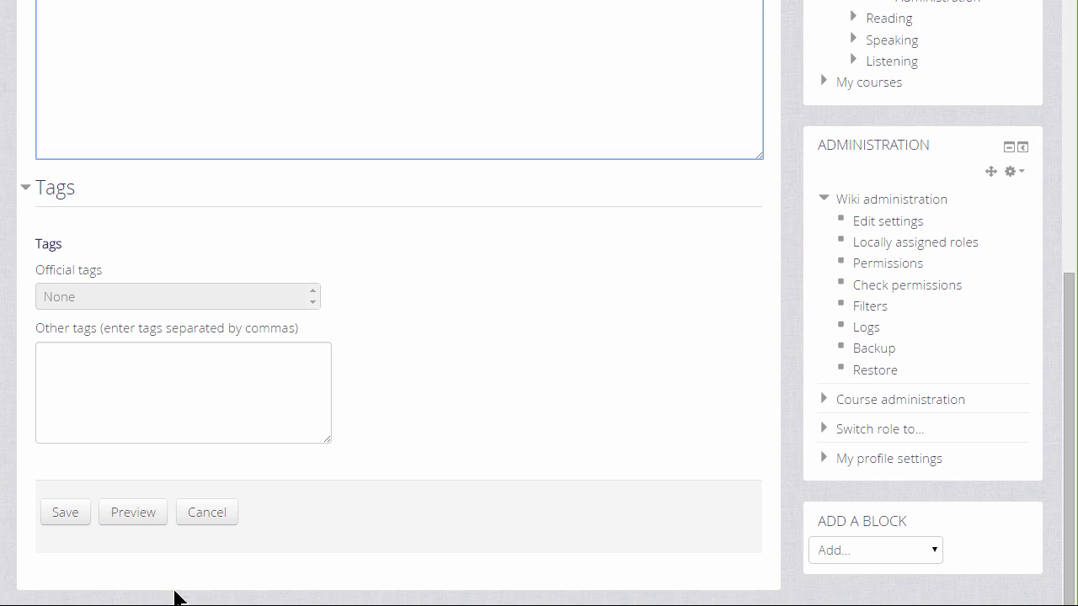
click(68, 512)
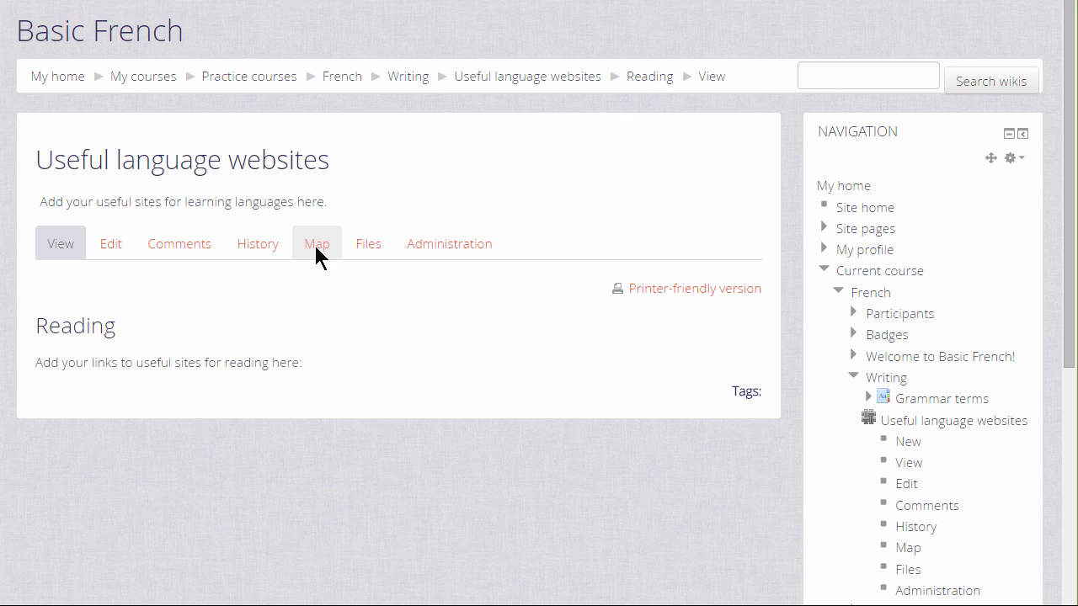
View the wiki's Map, the Reading page's History and version 1, then its Comments
click(316, 252)
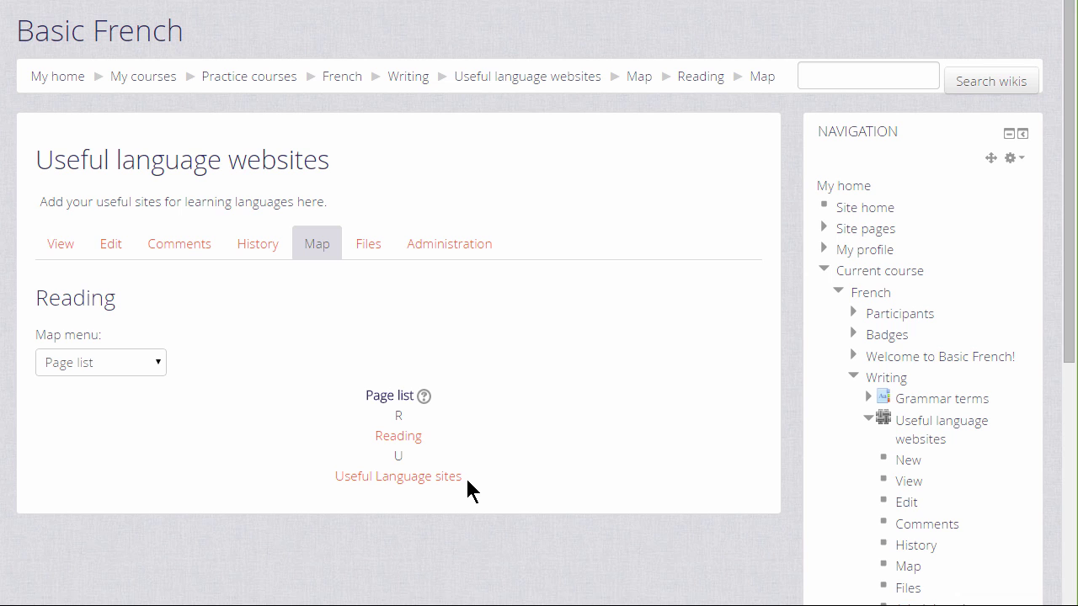
click(250, 243)
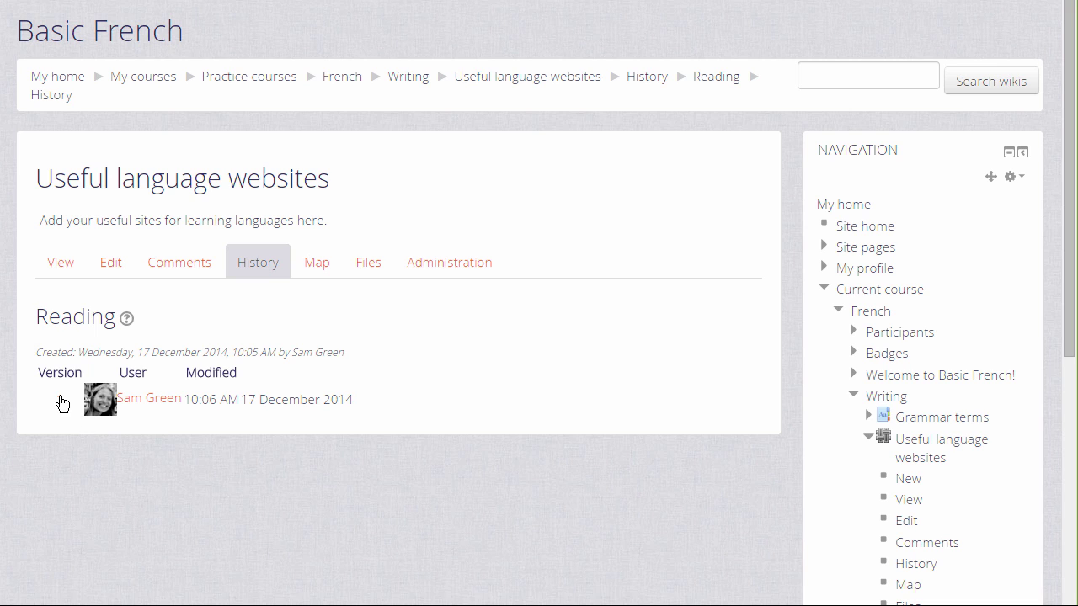
click(61, 404)
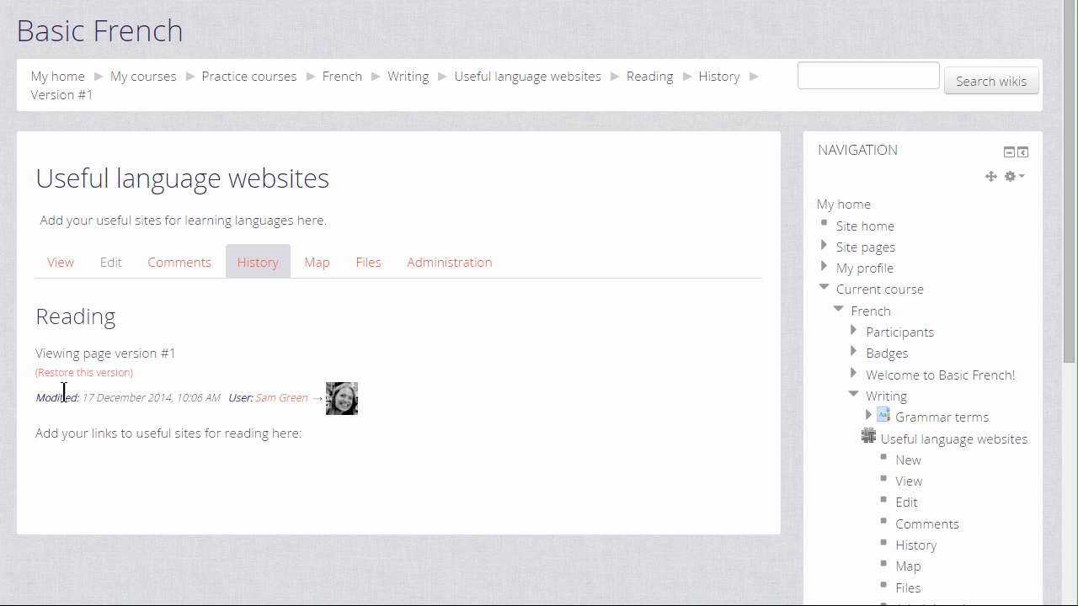
click(171, 265)
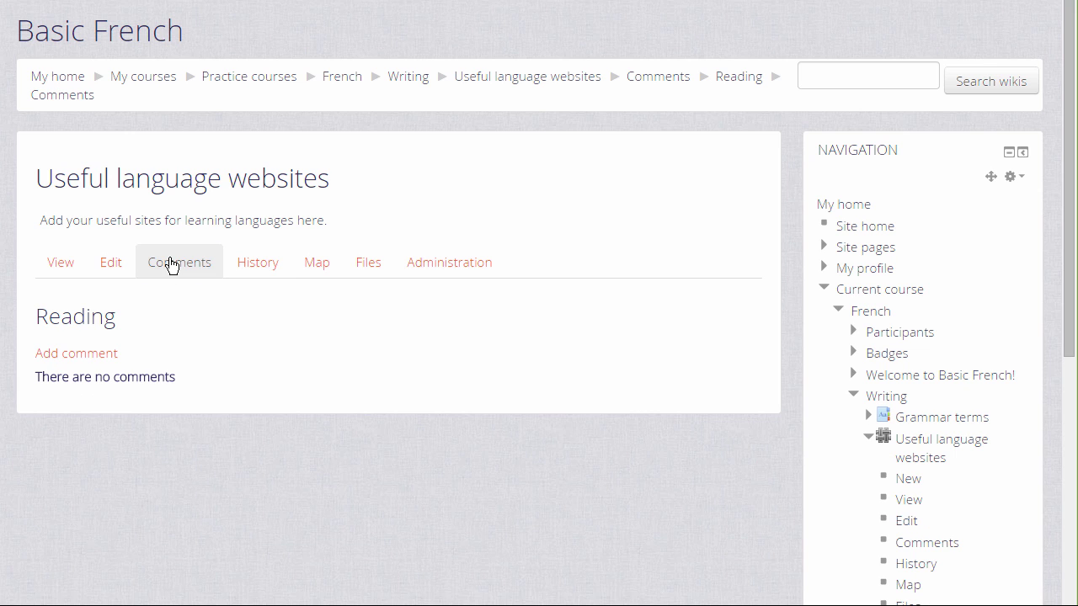